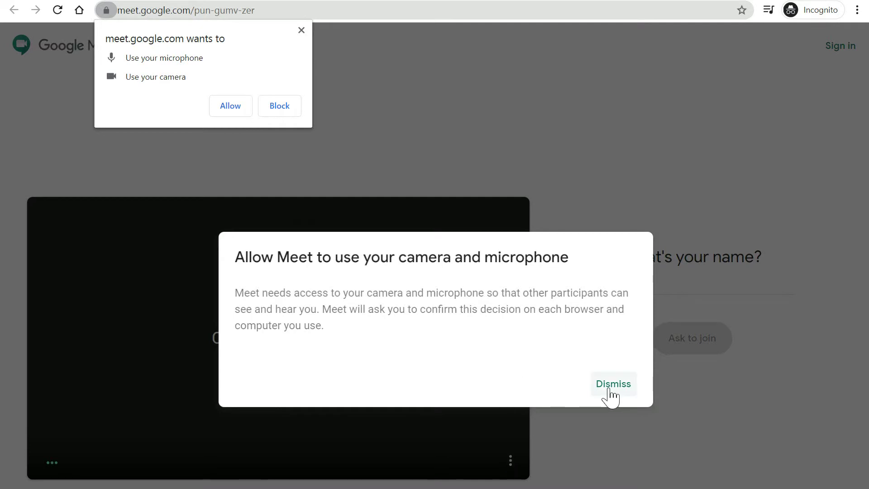
click(232, 106)
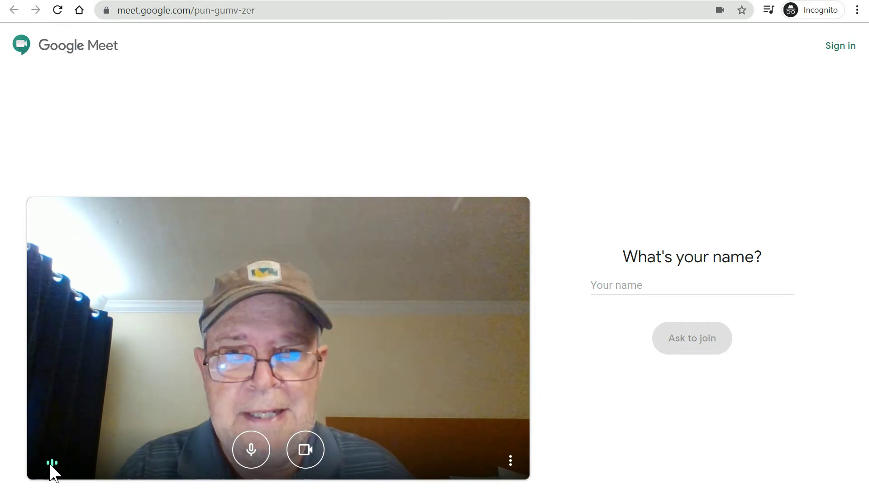
Step: In the pre-join preview, mute then unmute the mic, turn the camera off and on, then show More options
click(252, 458)
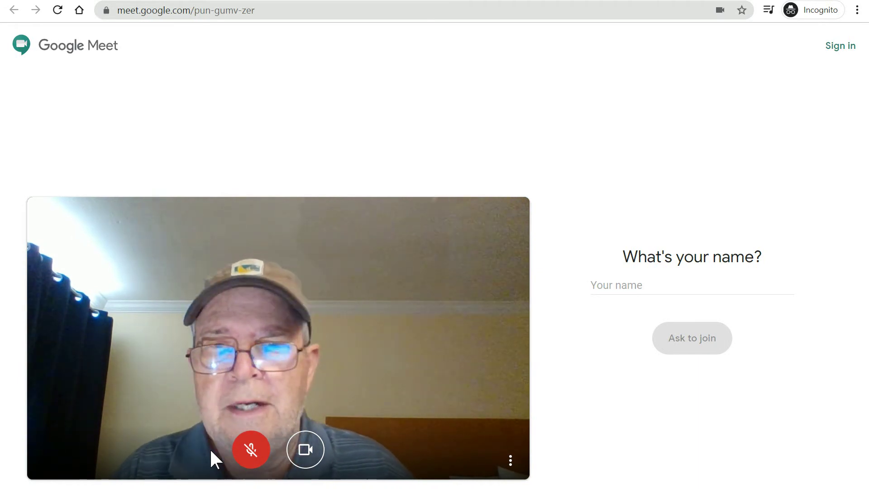
click(252, 461)
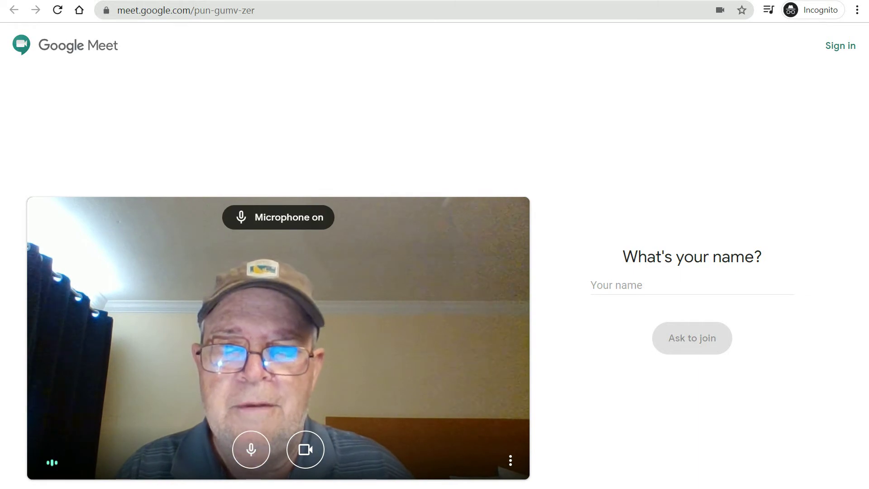
click(304, 455)
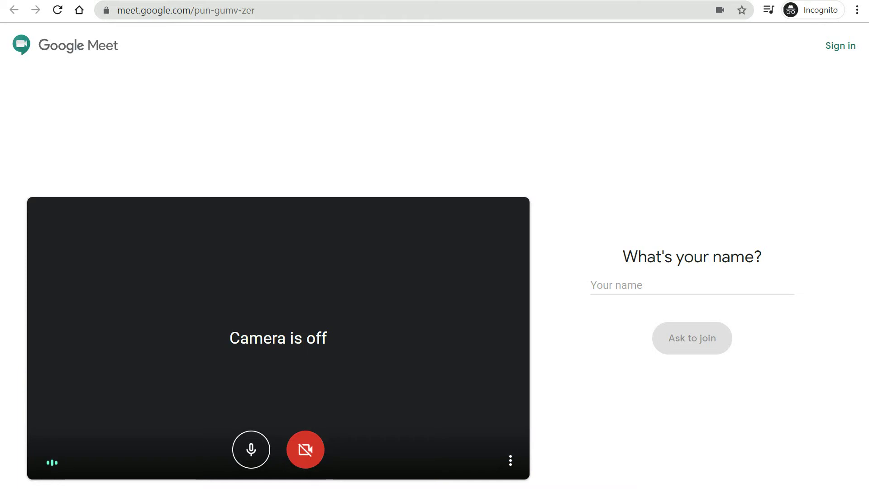
click(305, 449)
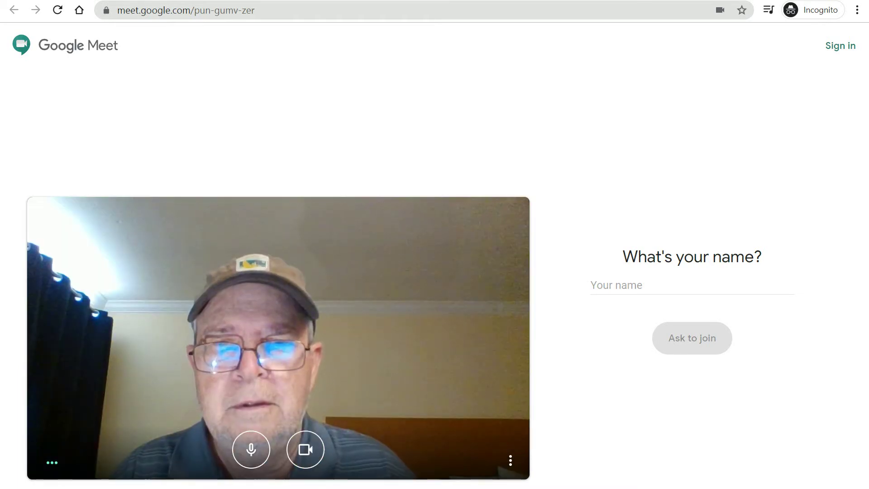
click(510, 466)
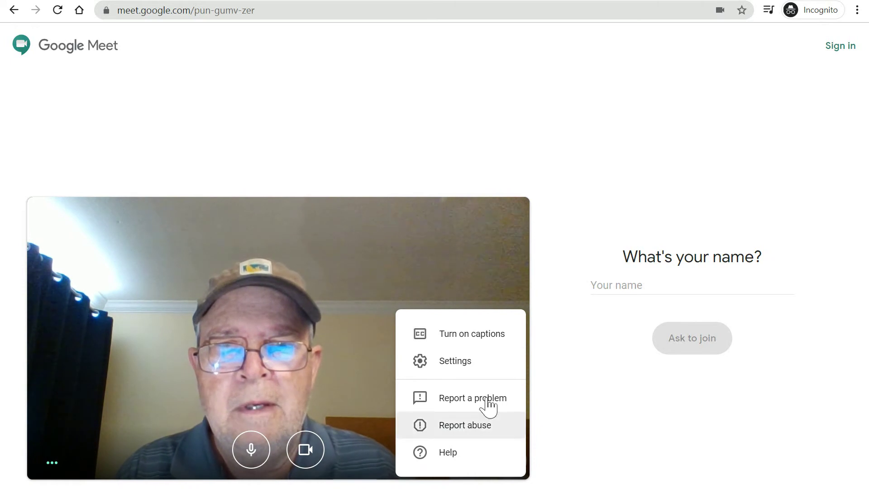
Step: Turn live captions on from More options, then turn them back off
click(571, 486)
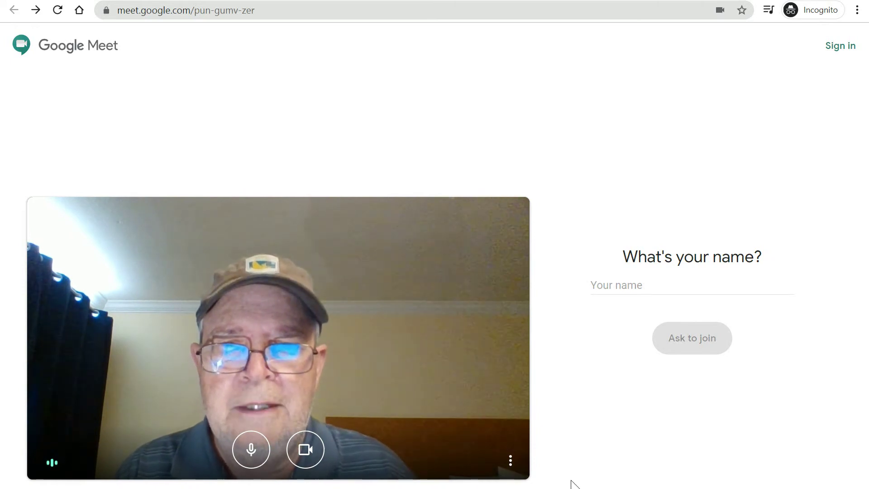
click(510, 461)
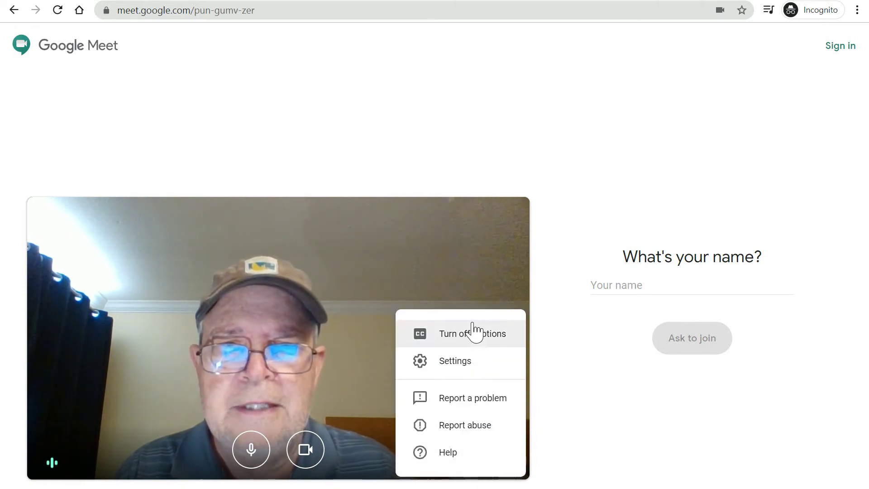
click(483, 340)
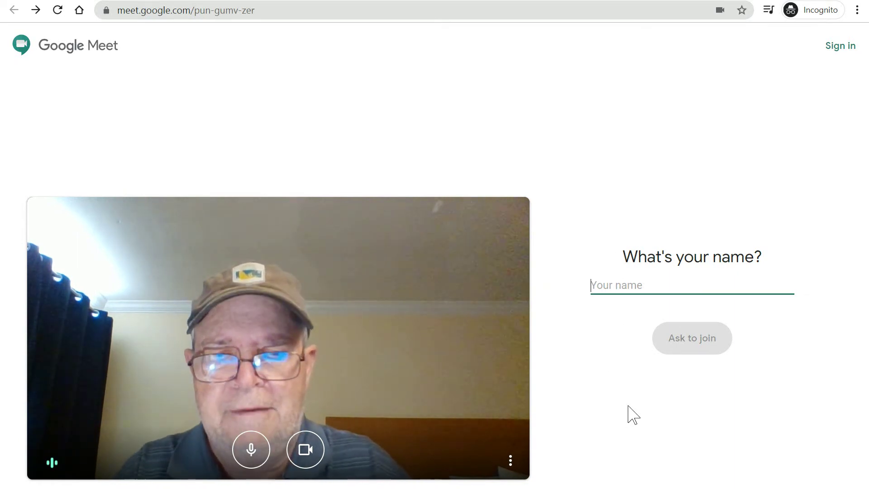
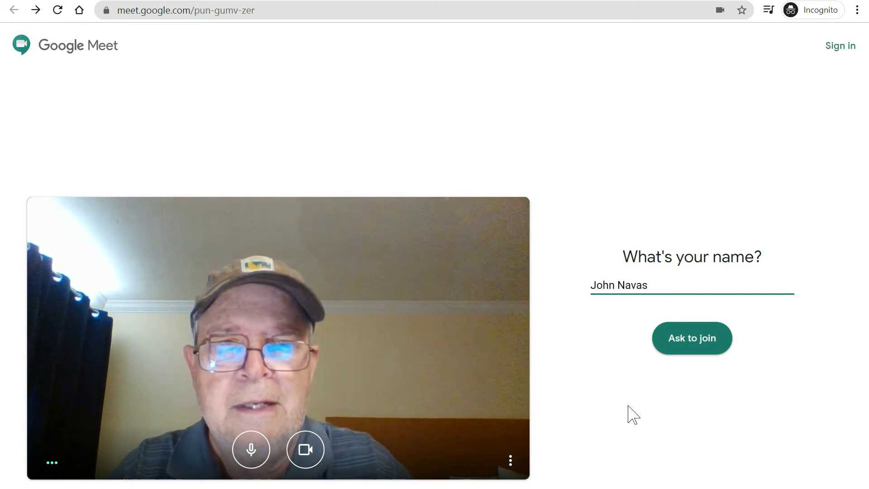
Step: Enter a display name in the Your name field and ask to join as a guest
click(699, 348)
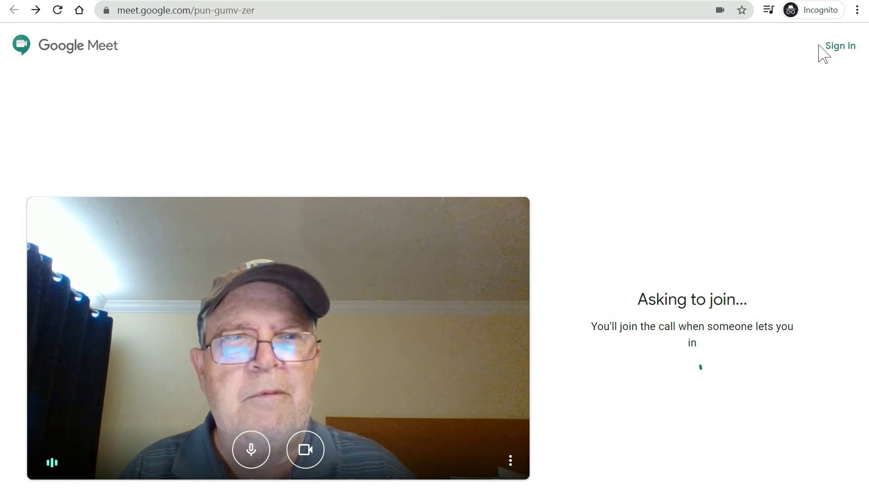
Step: Sign in with the saved Google account's e-mail and its saved password
click(832, 51)
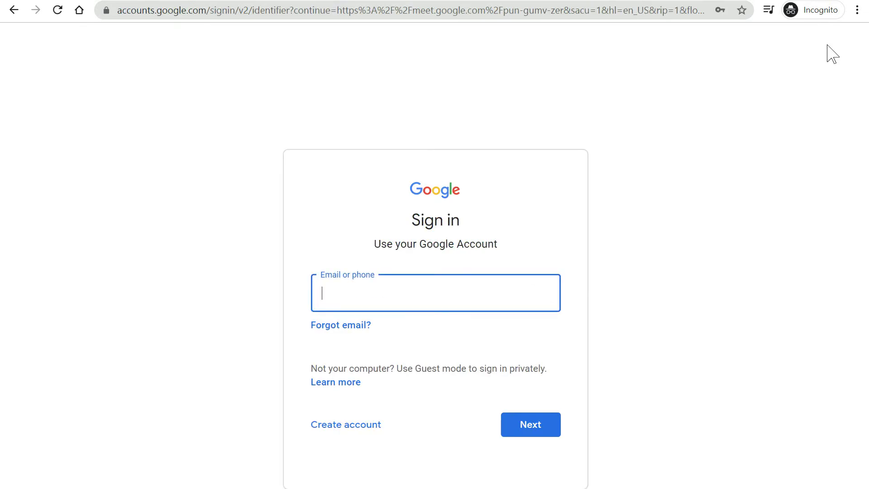
click(435, 303)
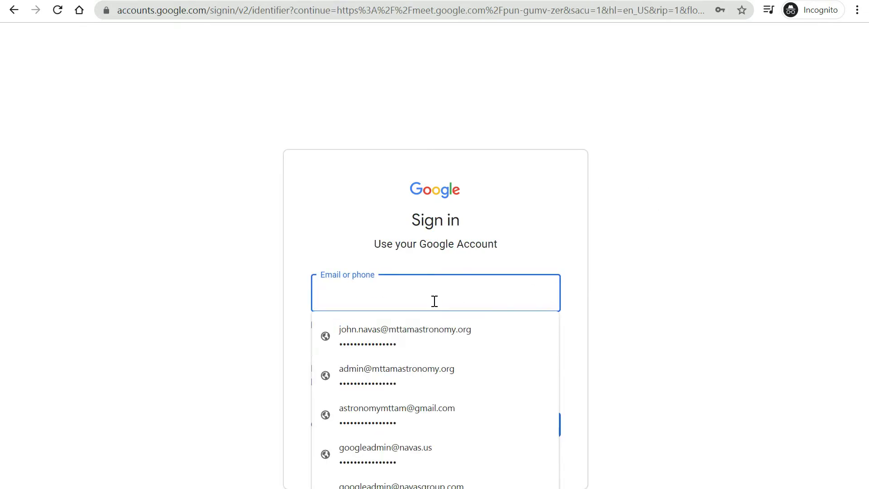
click(433, 344)
click(541, 429)
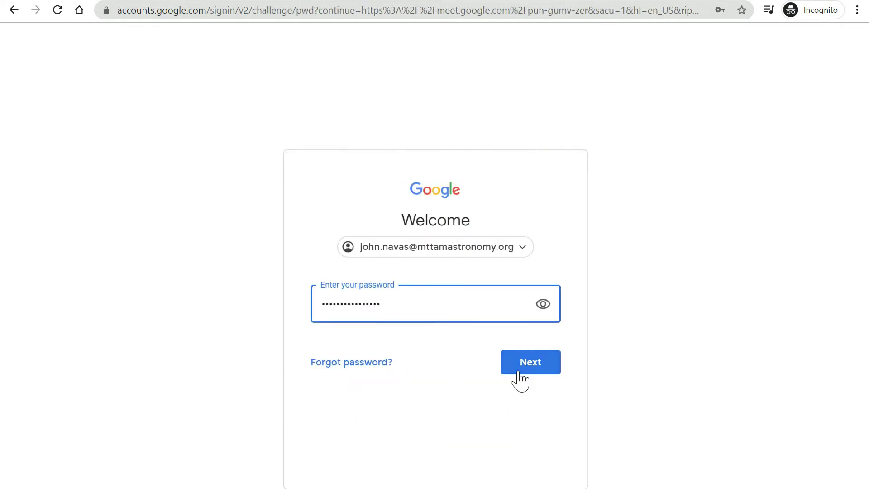
click(519, 373)
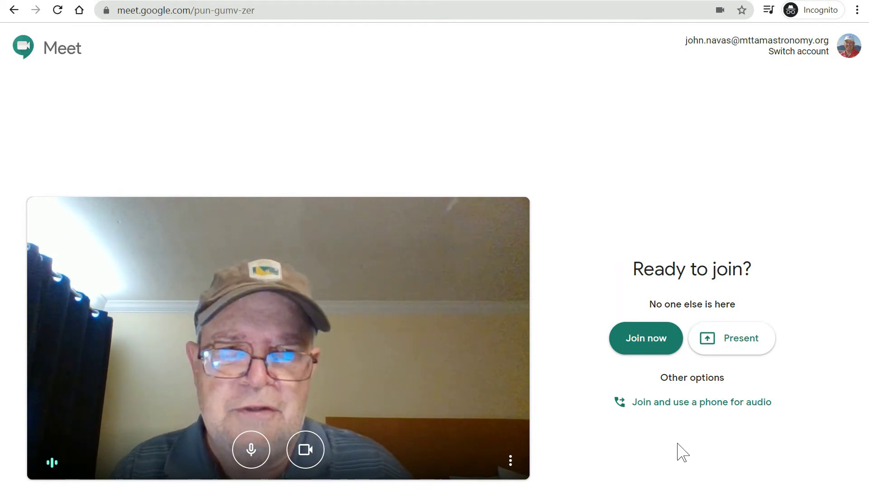
Step: Join the meeting now as the signed-in user and reveal the bottom control bar
click(646, 340)
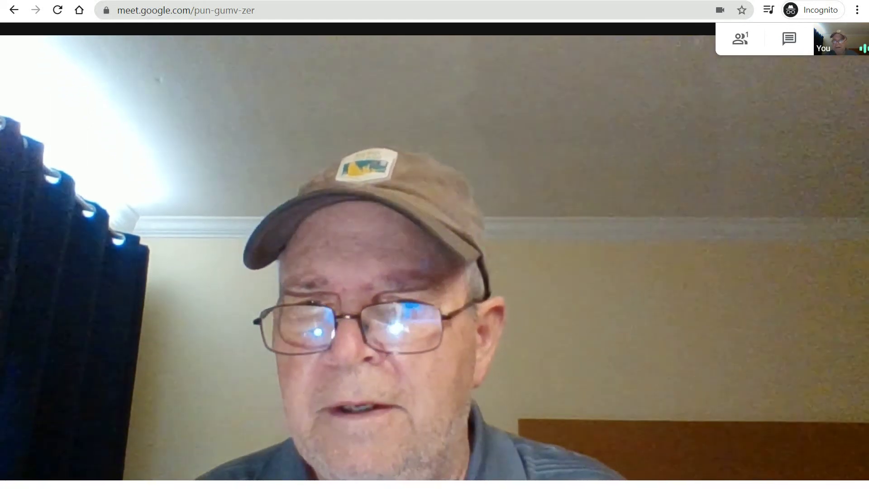
mouse_move(598, 483)
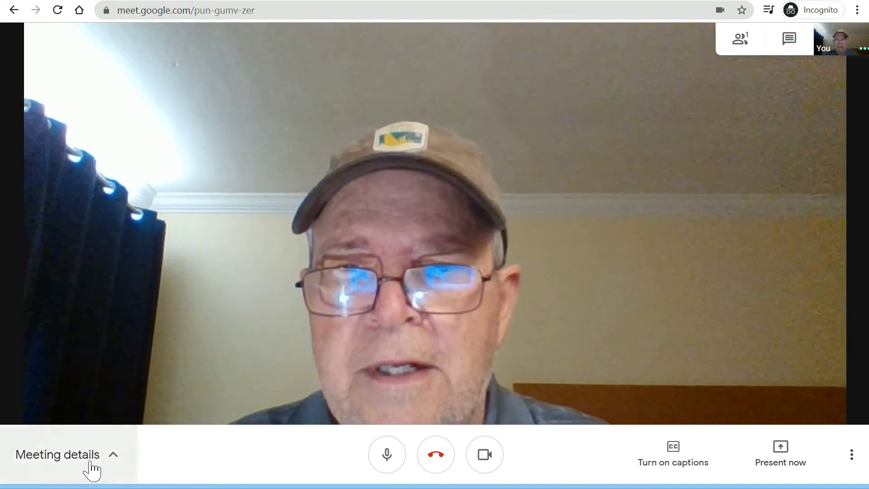
Step: Open and close the meeting details, then mute/unmute the mic and turn the camera off and on
click(117, 463)
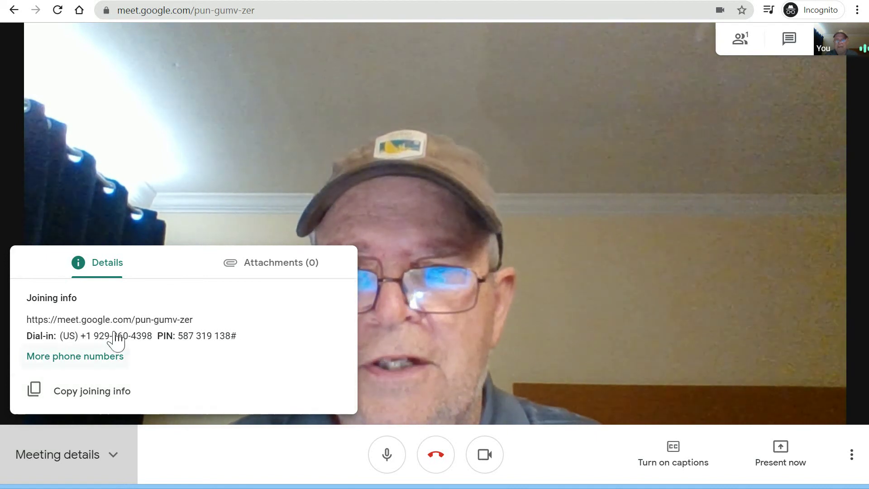
click(226, 468)
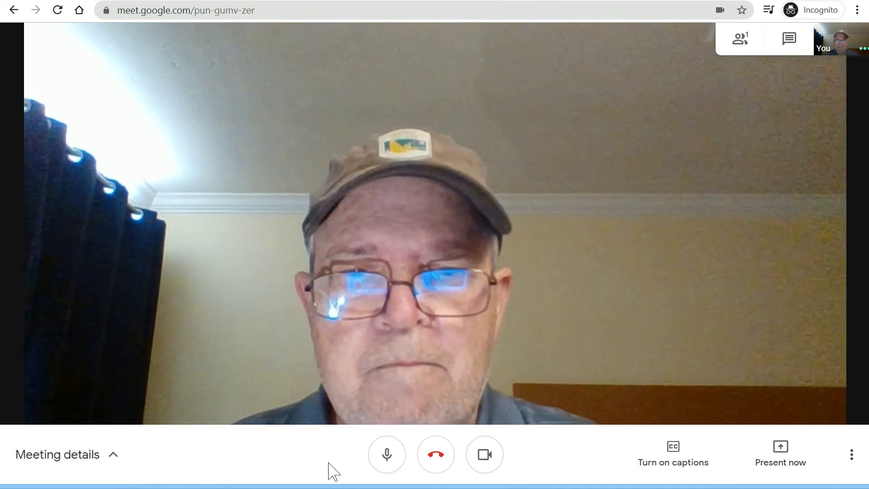
click(387, 455)
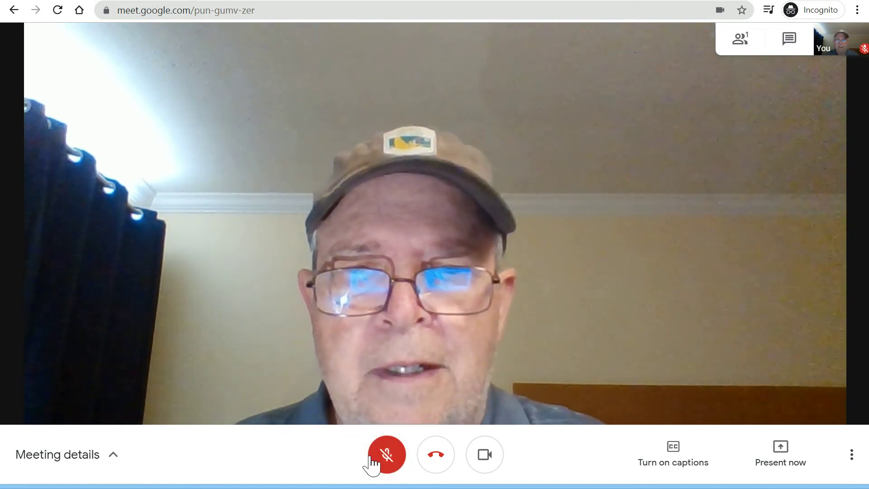
click(383, 461)
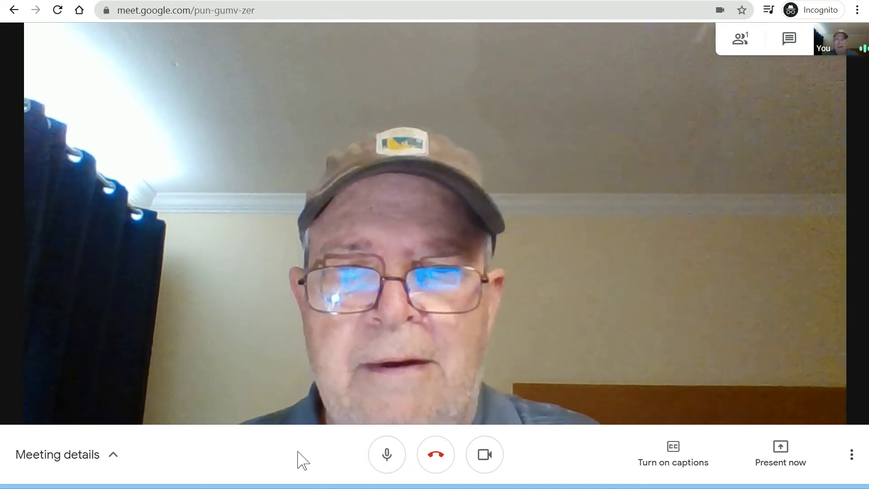
click(486, 455)
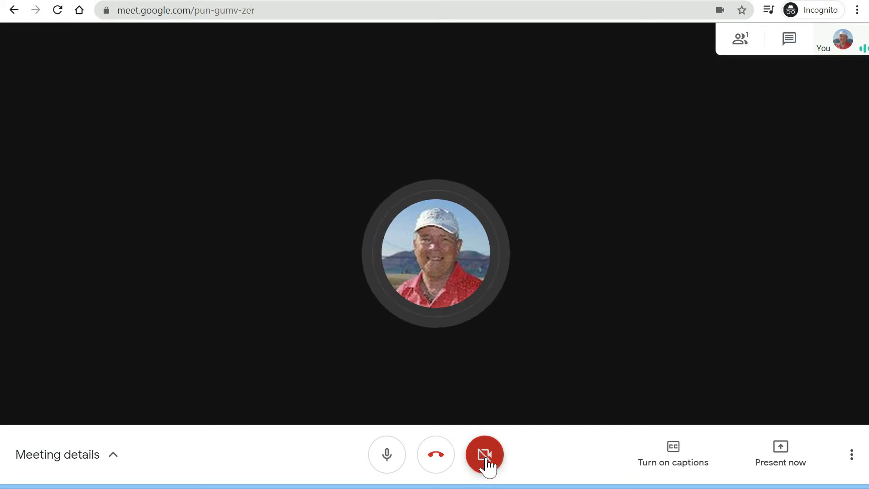
click(485, 463)
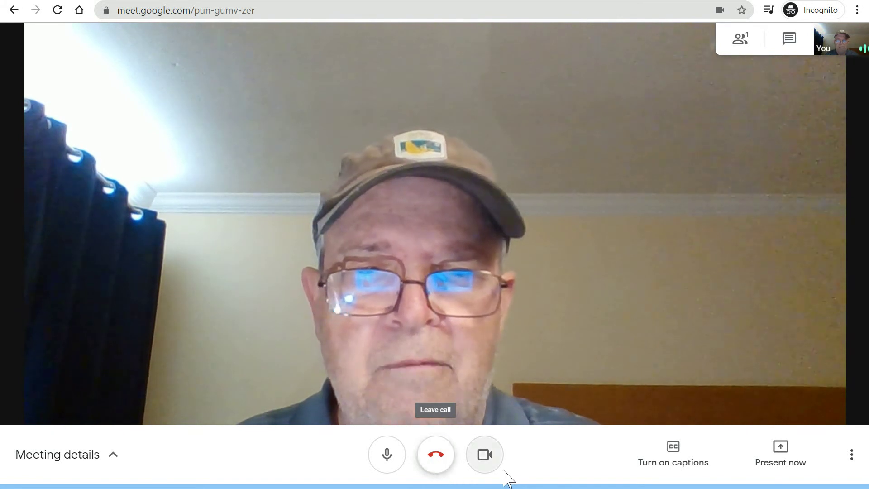
click(681, 470)
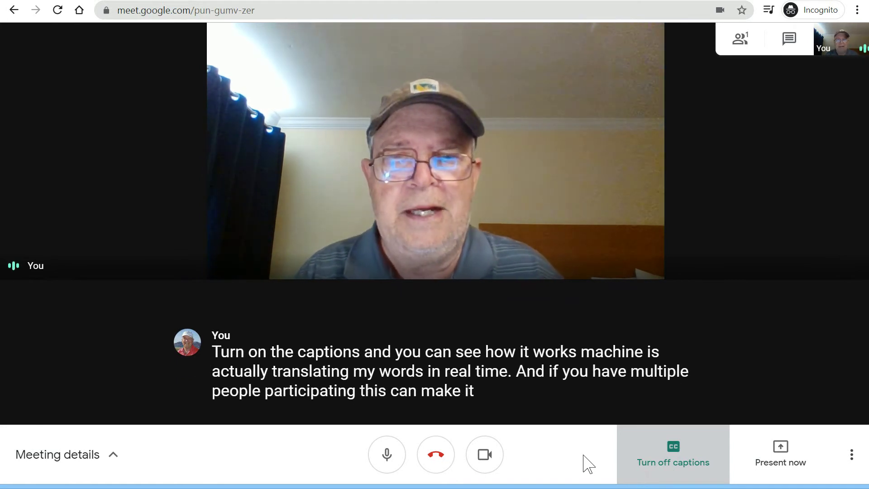
click(668, 466)
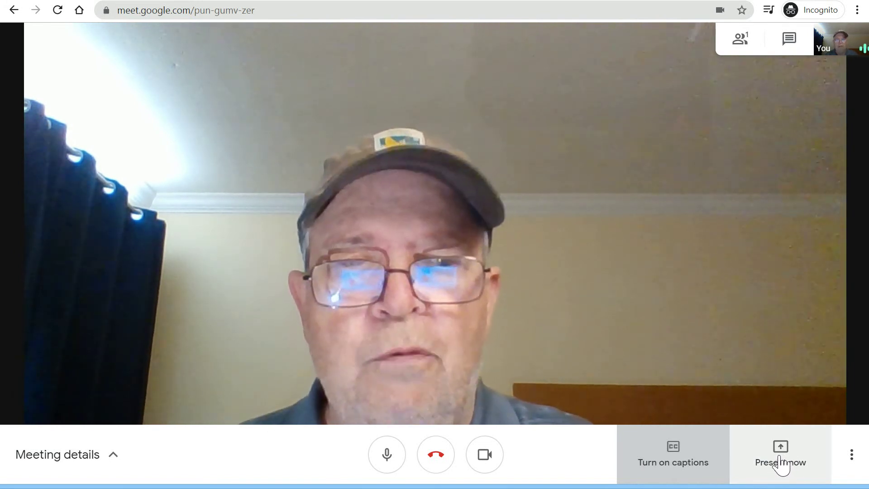
click(853, 458)
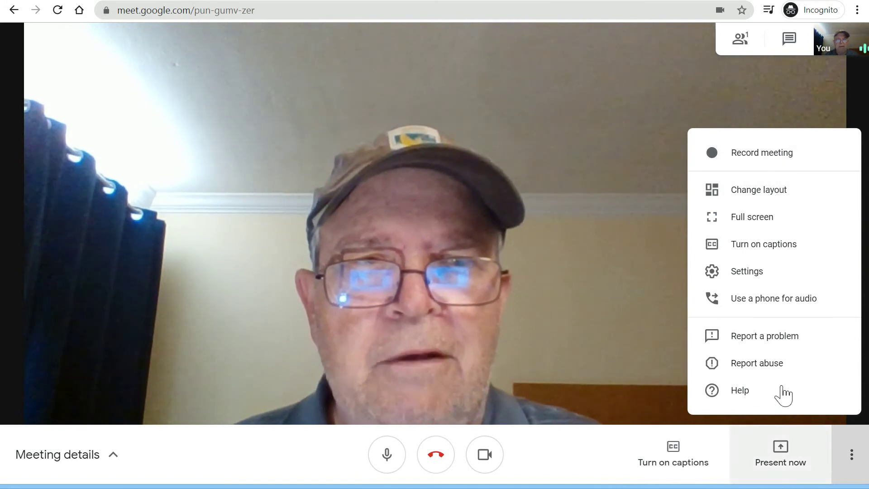
click(785, 197)
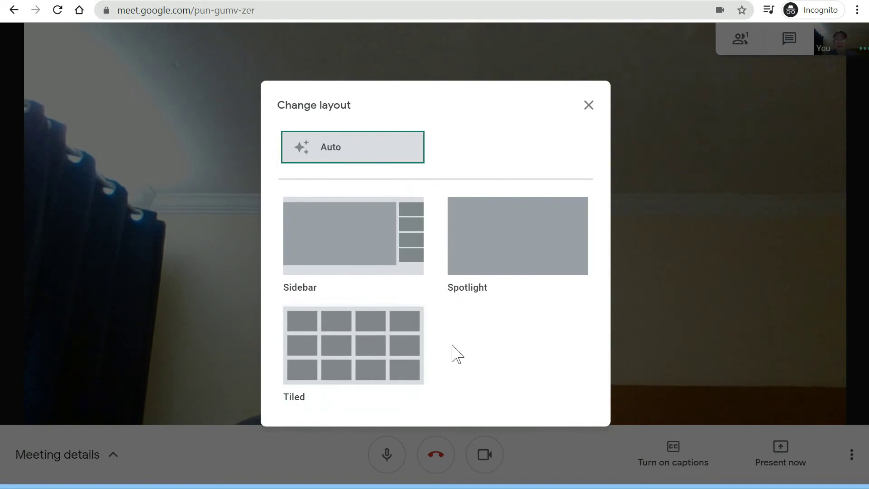
click(589, 105)
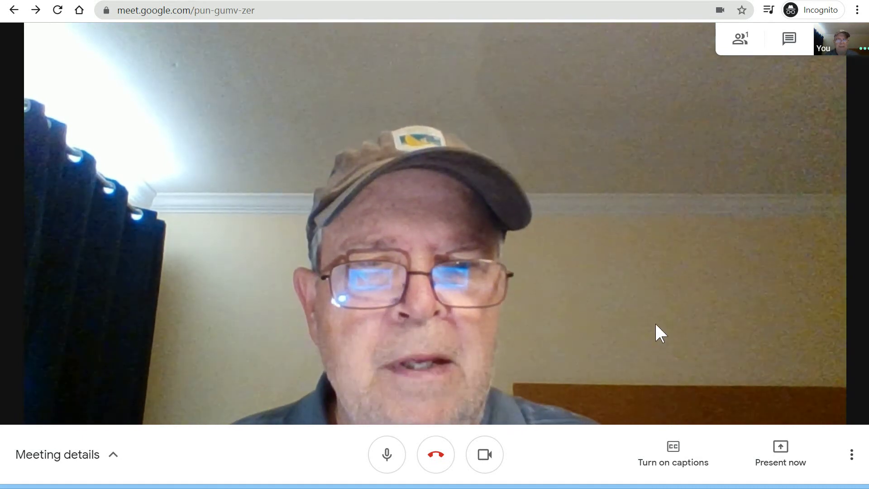
Step: From the people panel switch to Chat and send the message 'sadfasdf asdf sadf asdf'
click(743, 43)
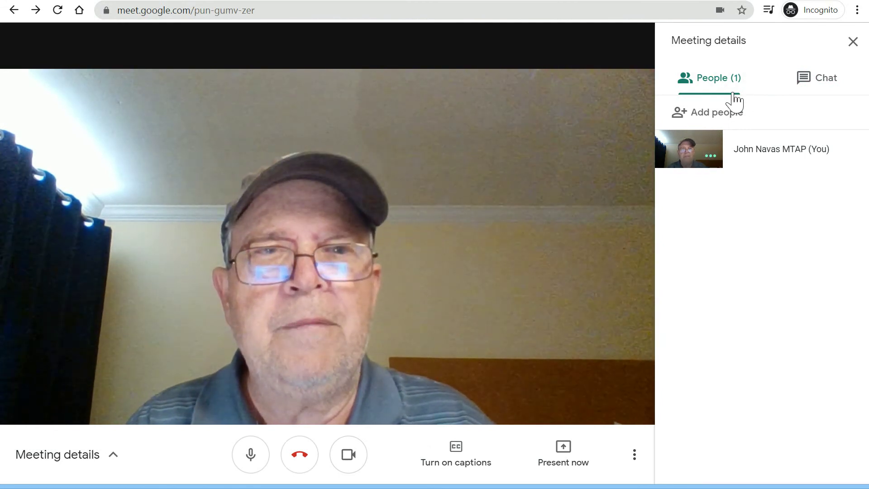
click(822, 88)
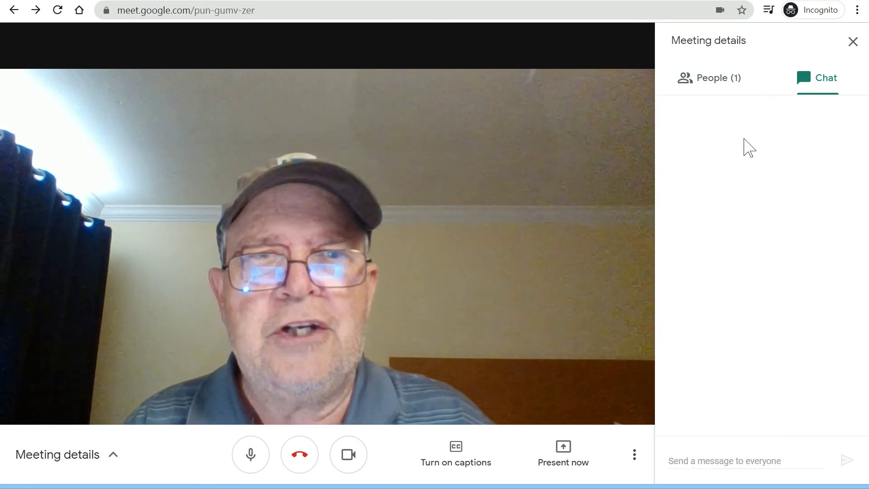
click(708, 460)
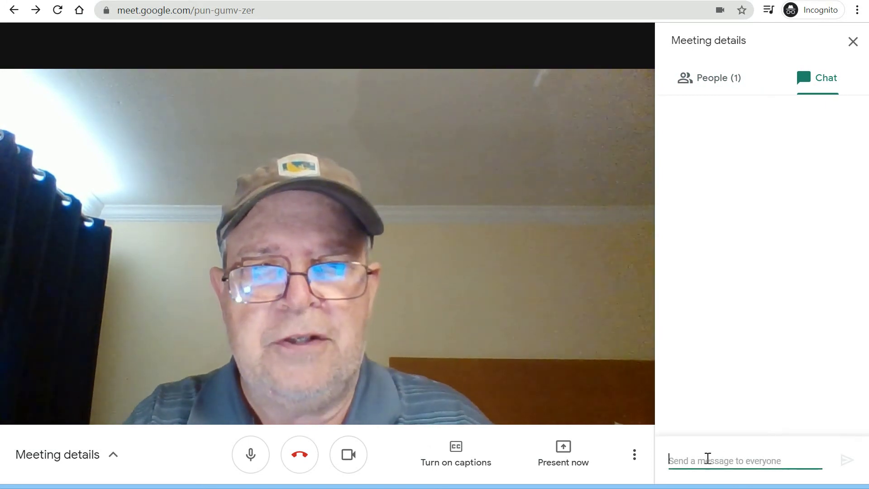
text(sadfasdf asdf sadf asdf?)
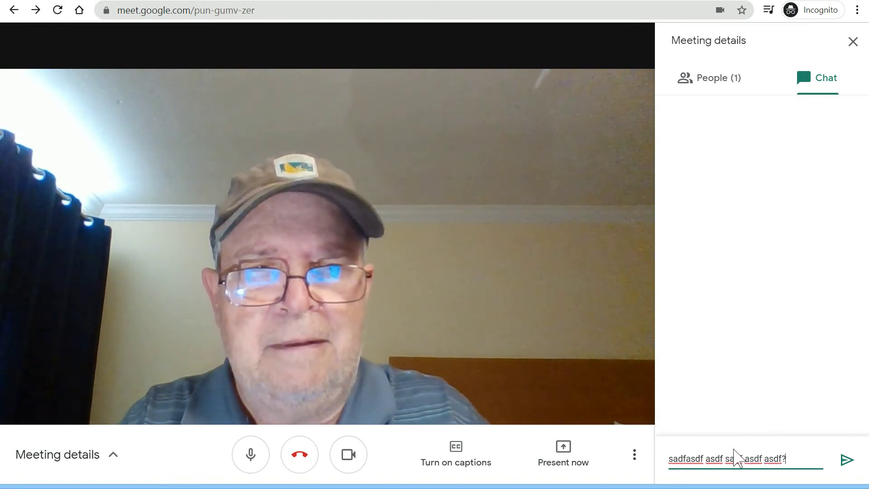
key(Return)
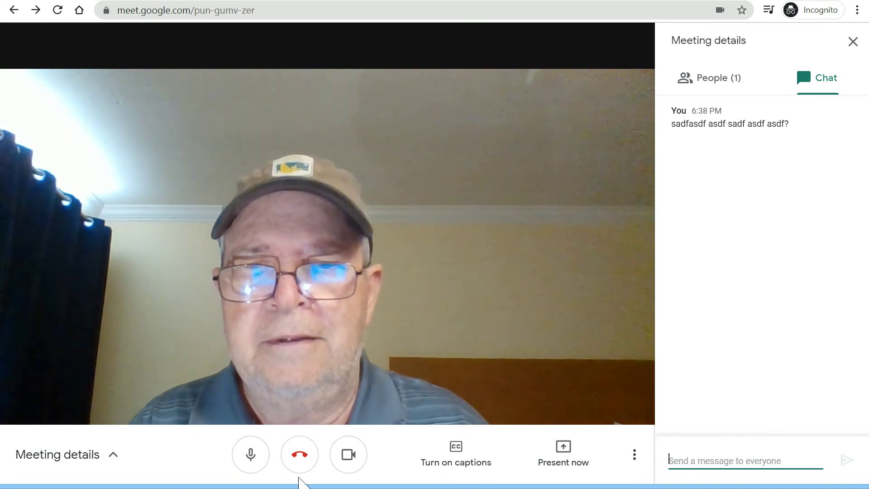
Step: Leave the microphone muted, close the chat side panel, and leave the call
click(251, 455)
click(250, 455)
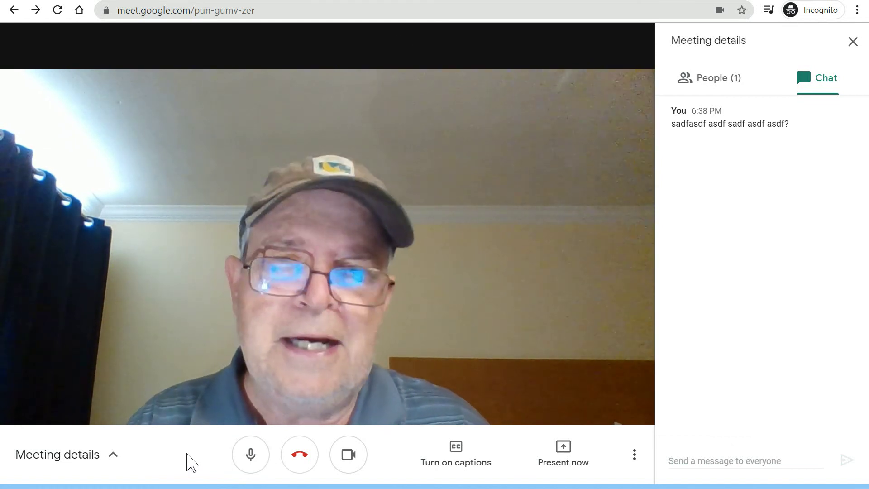
click(246, 455)
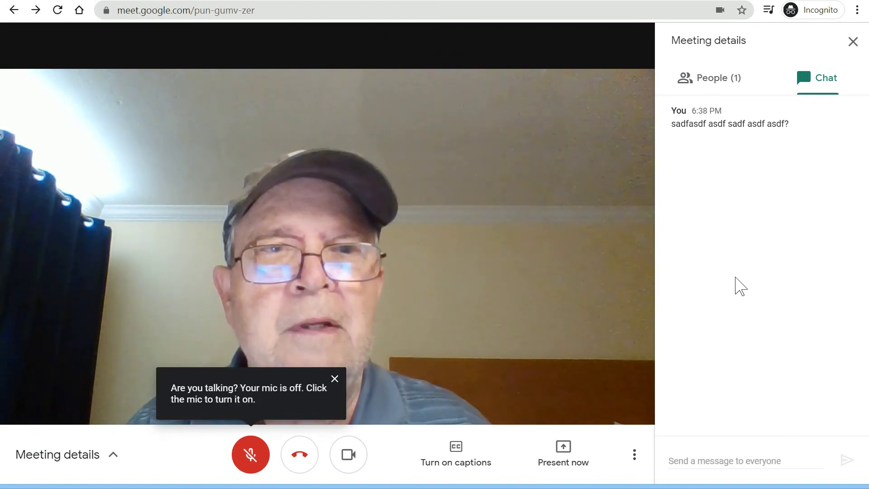
click(851, 43)
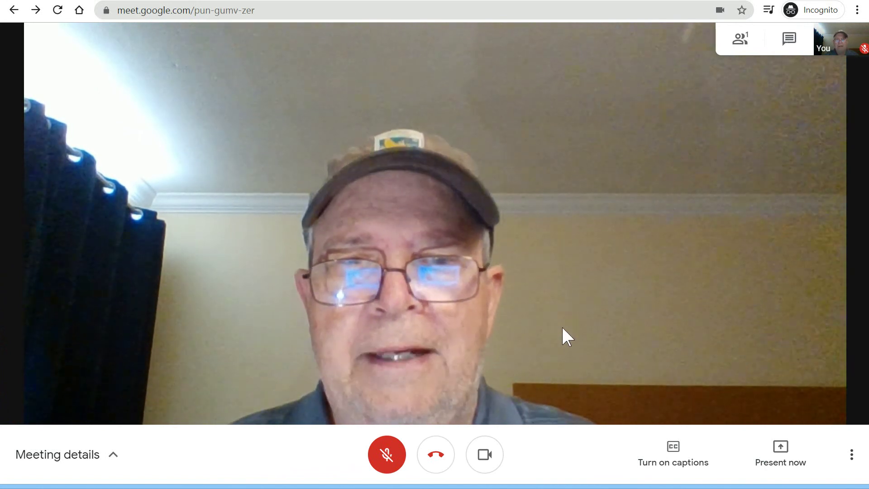
click(436, 457)
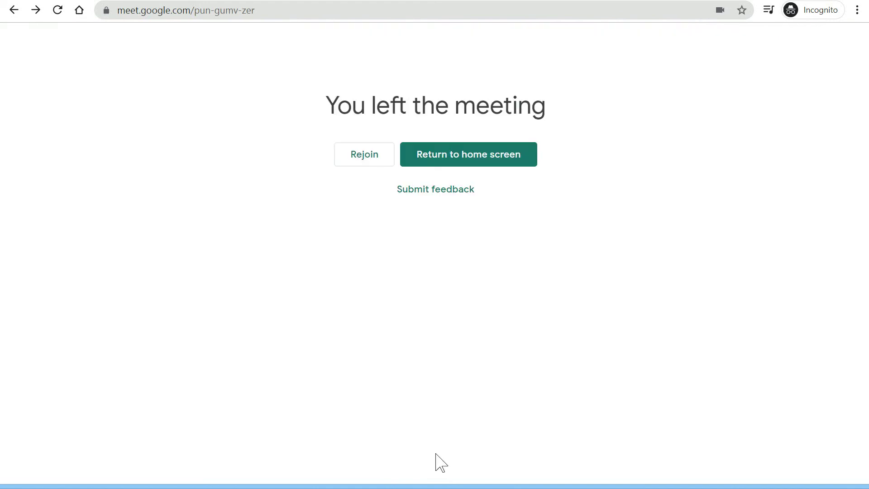